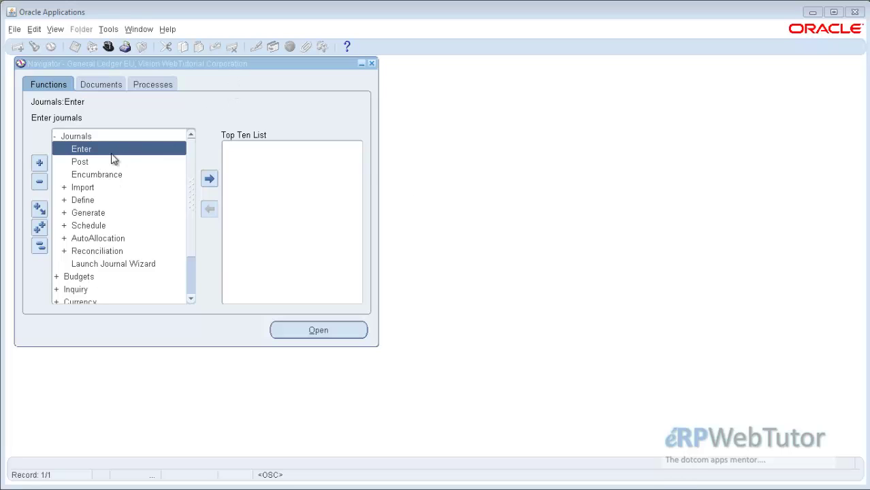
Open Enter Journals and find the unposted JAN-14-14 manual journal totalling 2,500.00 USD.
click(232, 68)
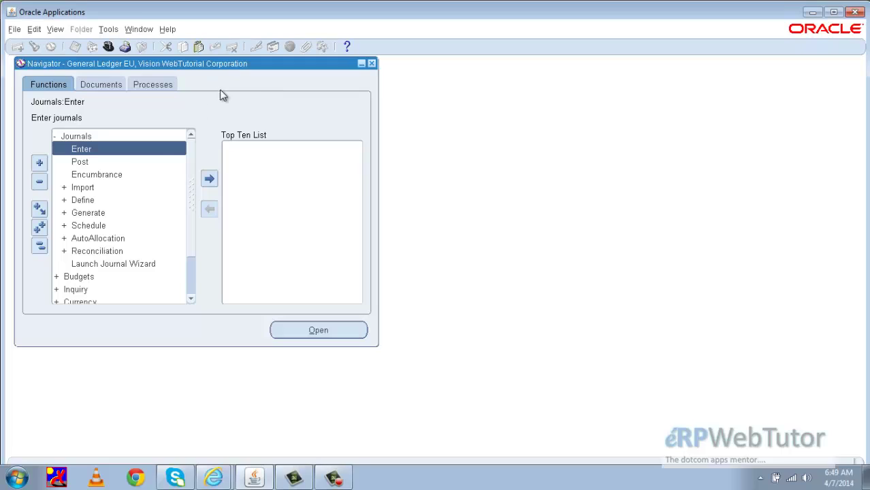
double_click(107, 151)
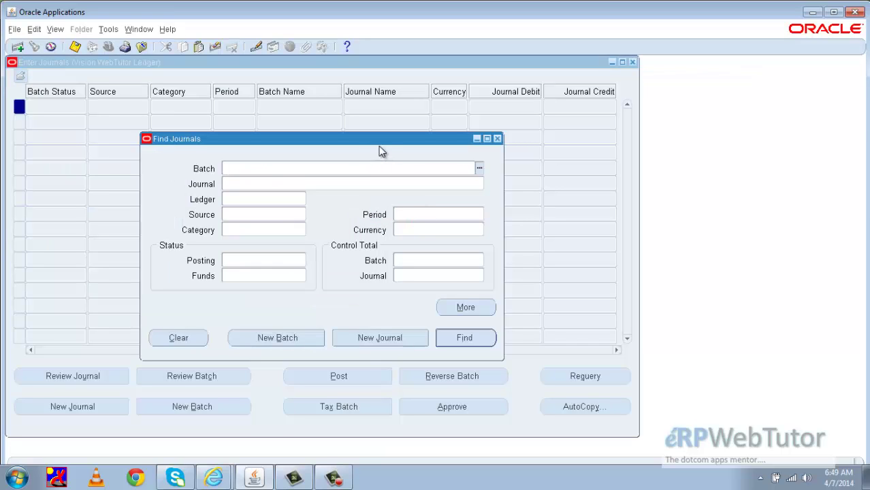
click(382, 140)
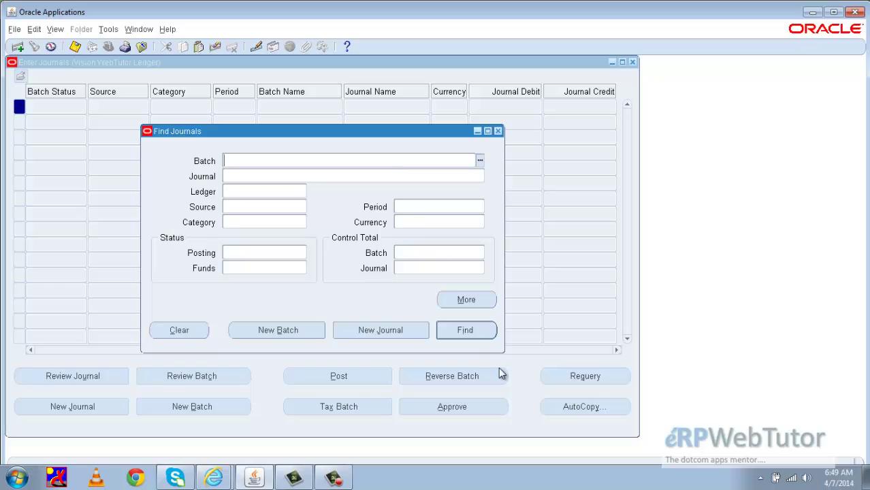
click(486, 330)
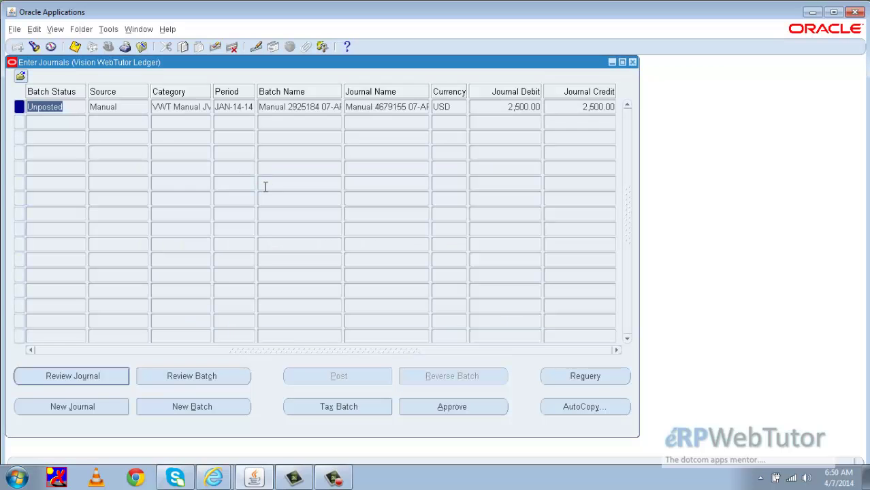
drag(363, 64, 383, 65)
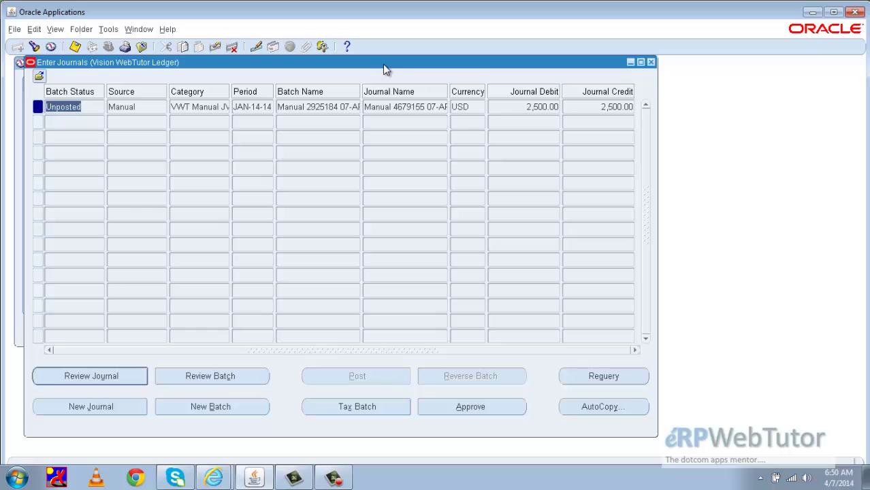
Review the journal's details: name, category VWT Manual JV, the 2,500.00 debit line and account description.
click(113, 378)
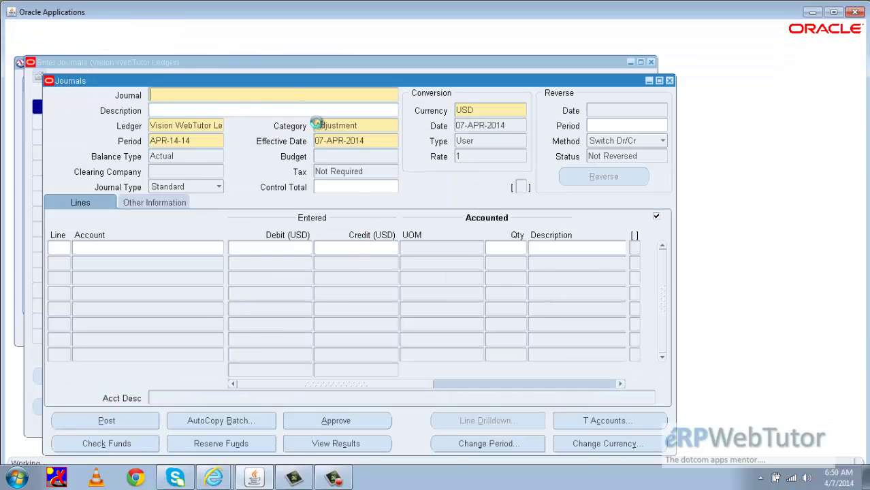
drag(341, 80, 345, 69)
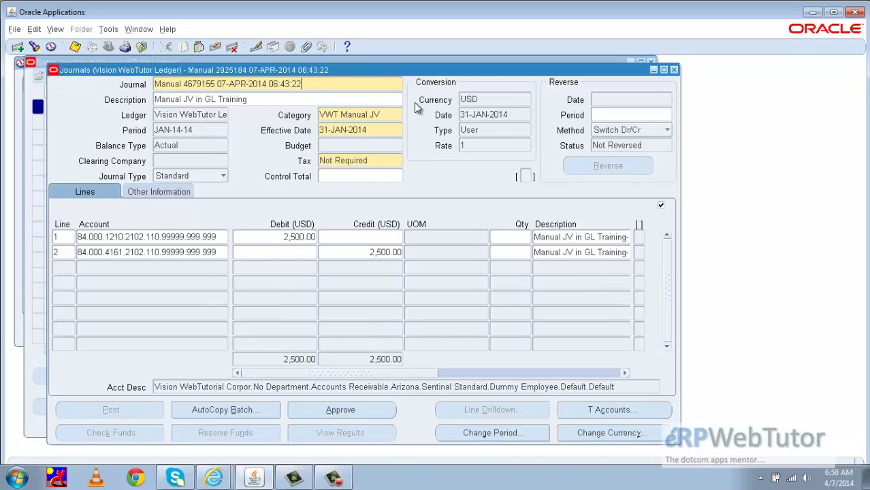
click(175, 236)
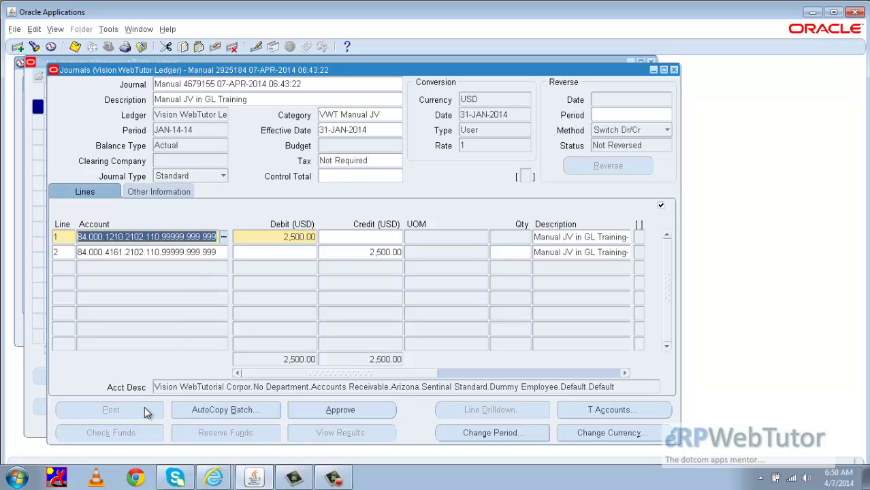
click(307, 85)
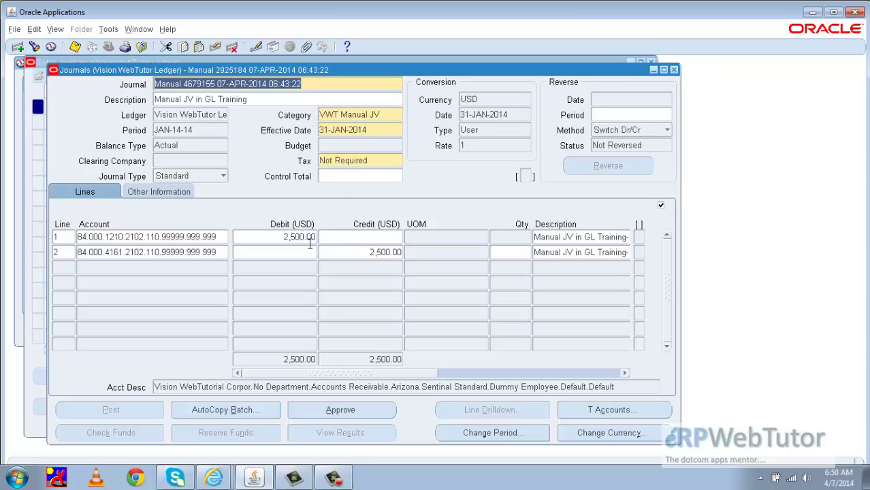
click(286, 238)
click(378, 114)
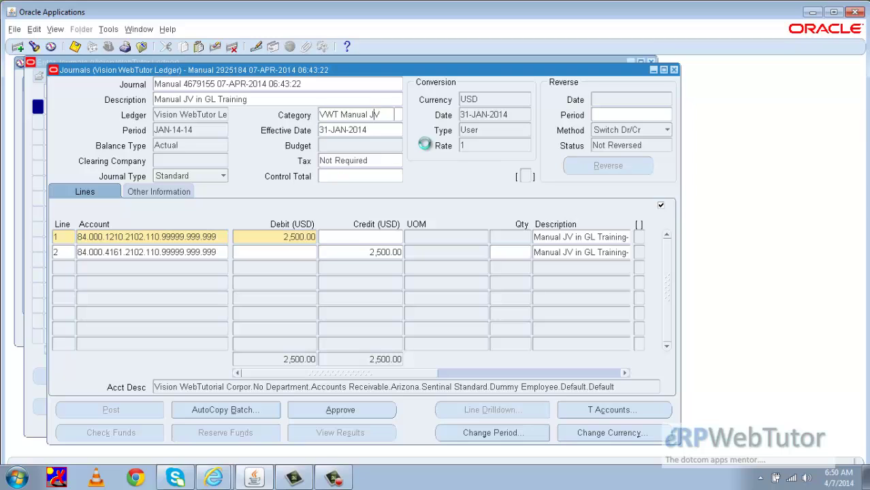
click(309, 85)
key(ctrl+c)
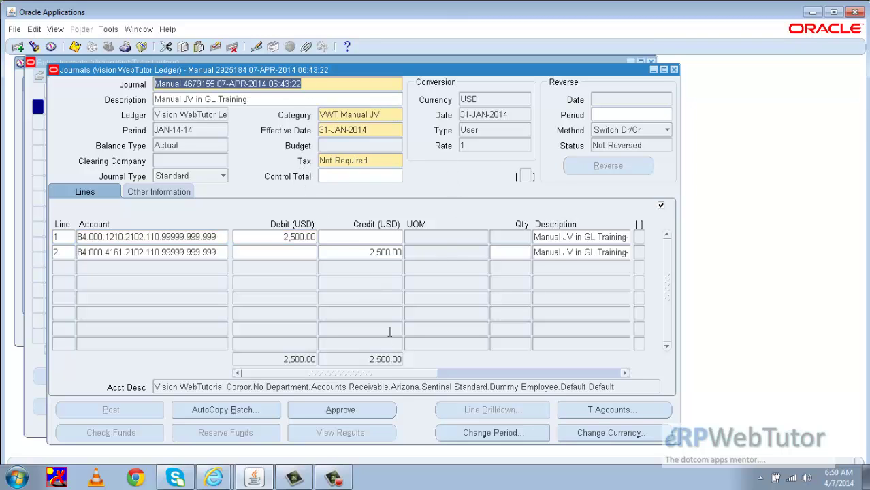
drag(470, 388, 155, 387)
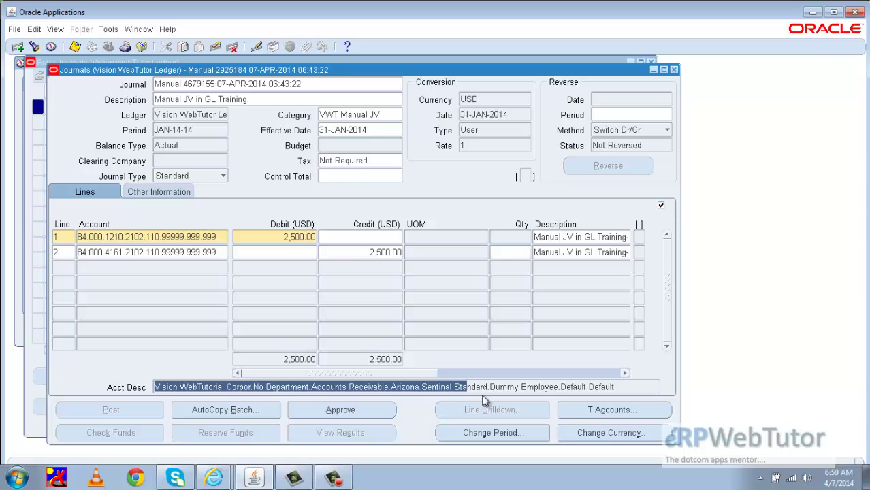
Send the journal batch for approval and acknowledge the forwarded-to-approver note.
click(383, 411)
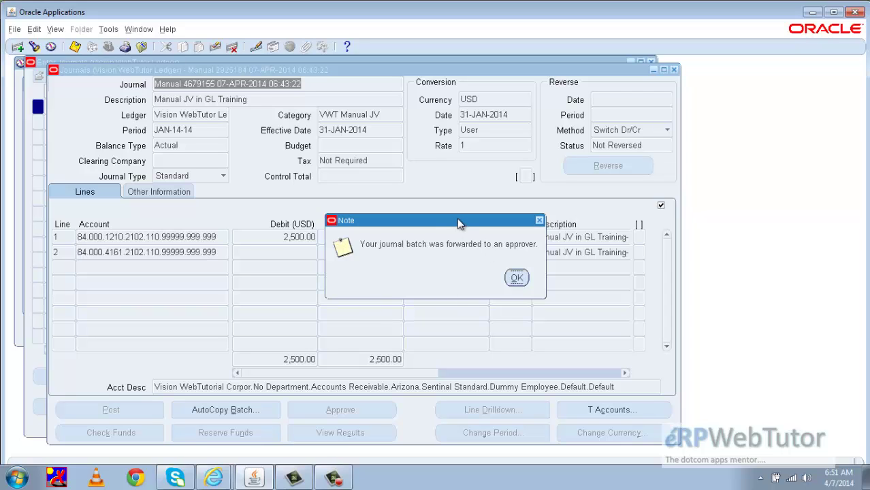
drag(457, 219, 388, 195)
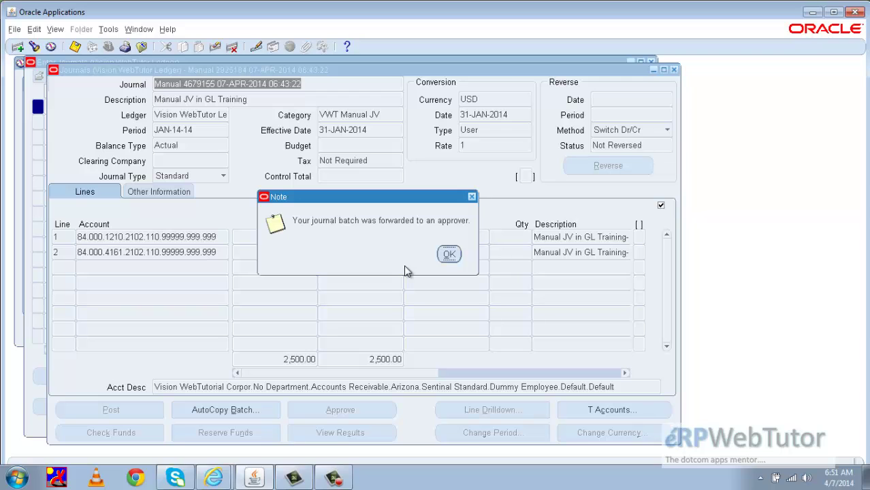
click(452, 254)
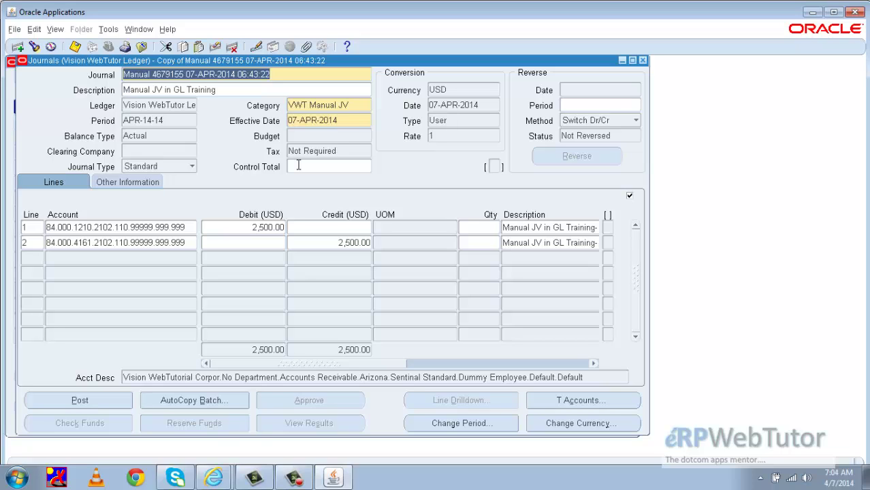
Post the copied journal batch as concurrent request 5807732 and open the requests list.
click(146, 226)
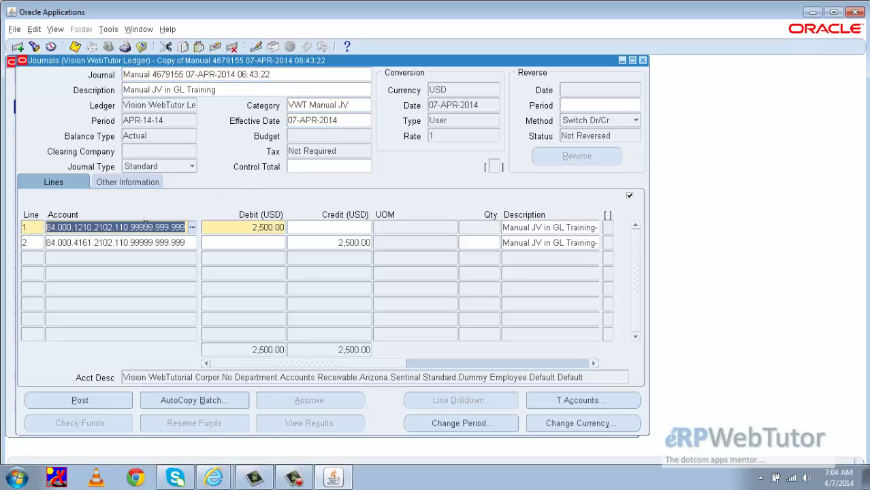
click(119, 402)
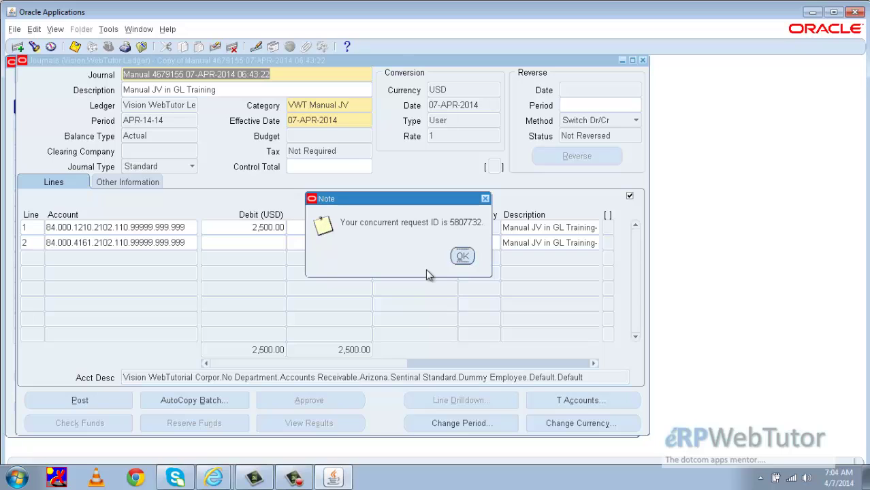
click(462, 256)
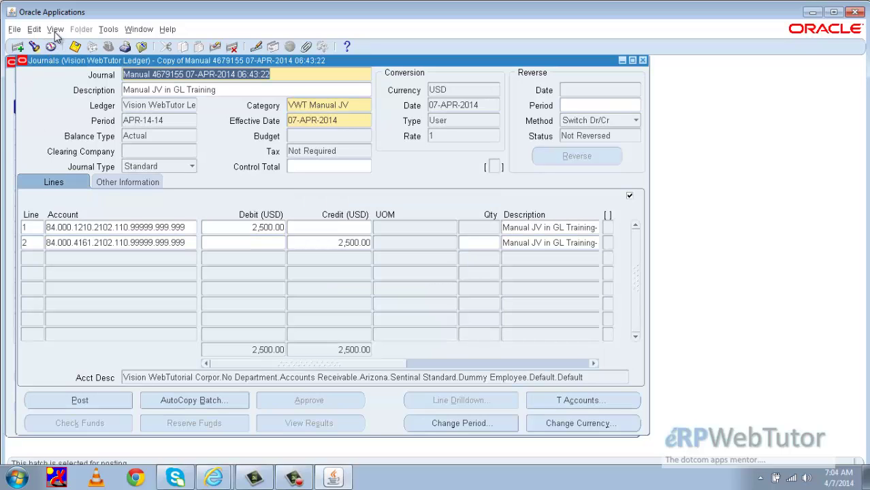
click(57, 30)
click(65, 192)
List the requests submitted within the last 1 day.
click(349, 317)
text(1)
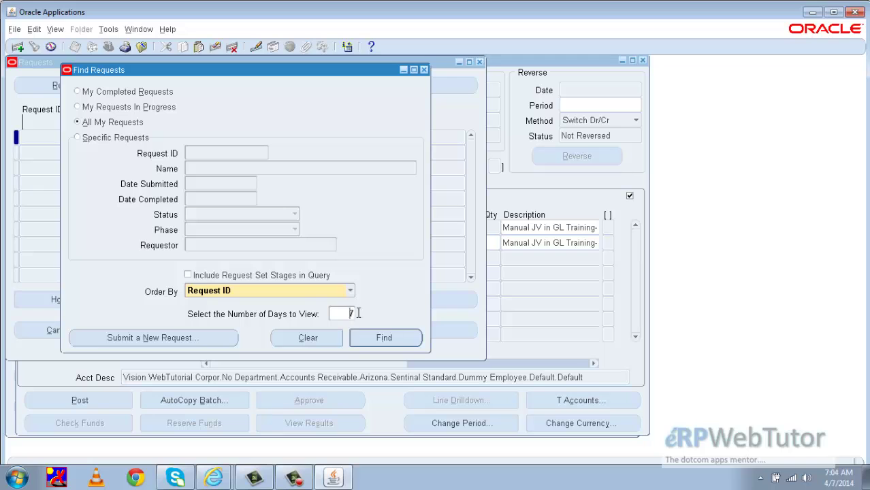
click(381, 339)
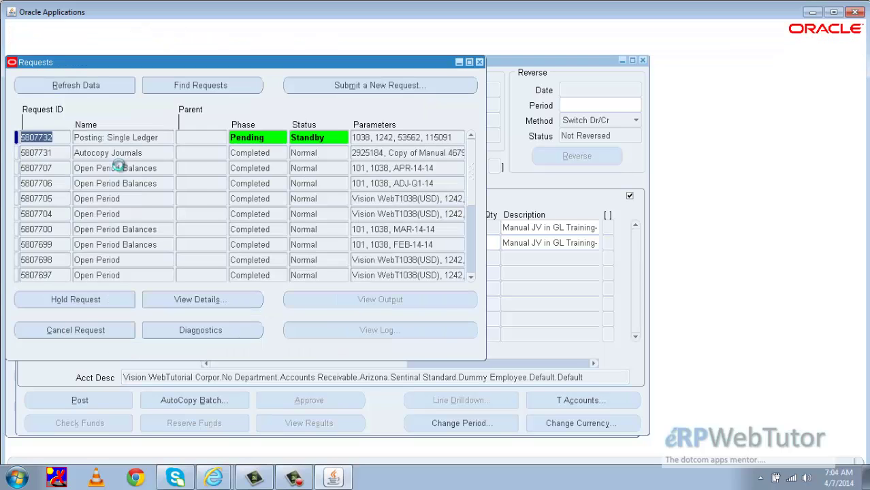
Keep refreshing posting request 5807732 until it leaves Standby, then close the Requests window.
click(100, 85)
click(99, 85)
click(99, 86)
click(99, 85)
click(99, 84)
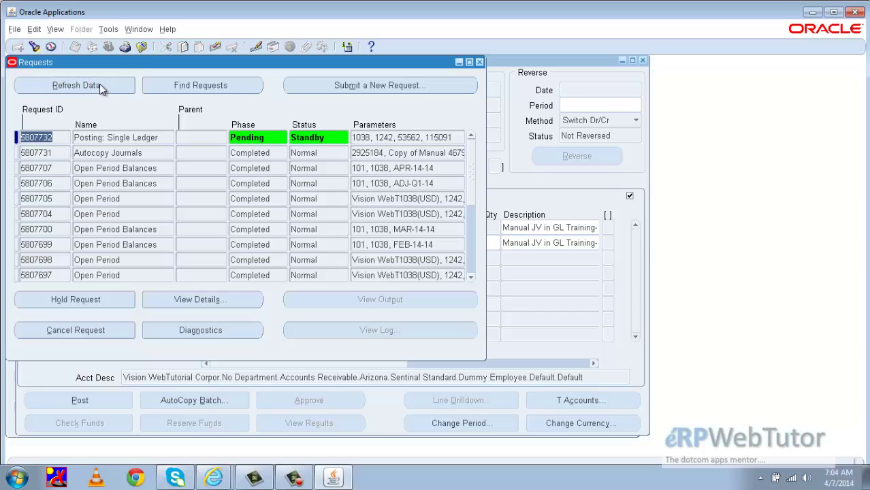
click(100, 85)
click(100, 84)
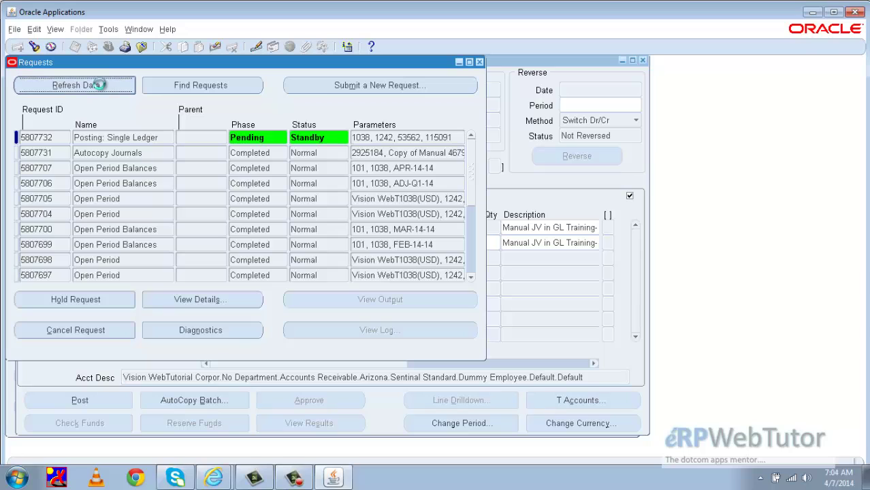
click(99, 84)
click(99, 84)
click(100, 84)
click(99, 85)
click(99, 85)
click(99, 84)
click(99, 85)
click(100, 84)
click(99, 85)
click(479, 62)
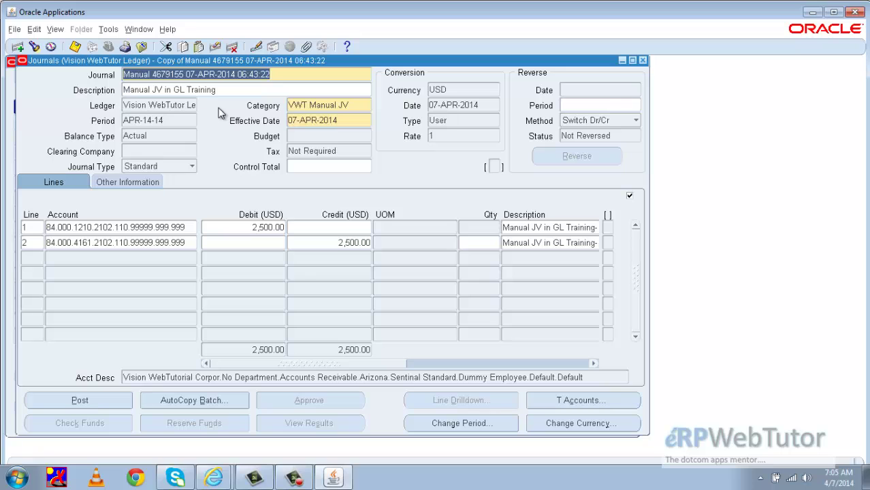
Requery the journal using the copied journal name.
key(F11)
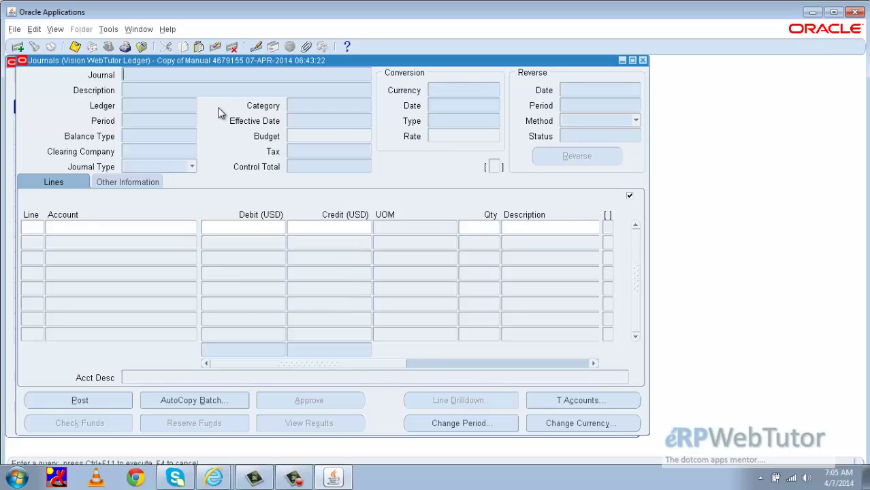
key(ctrl+v)
key(ctrl+F11)
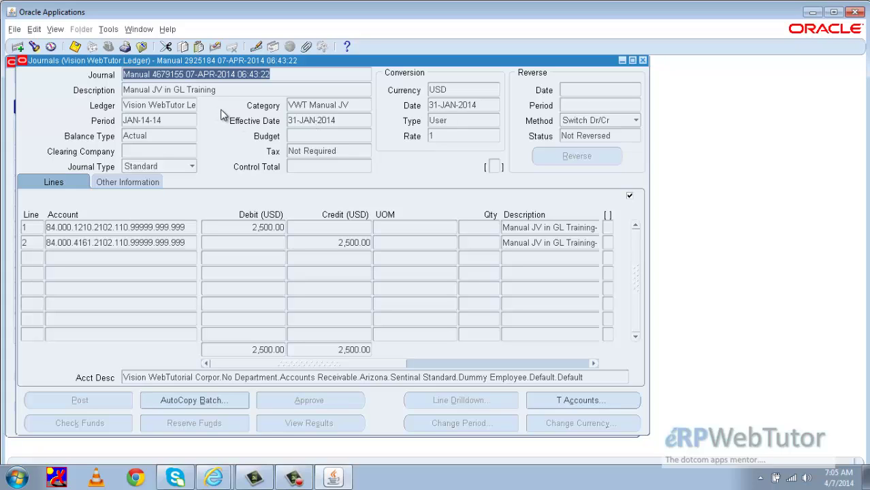
List the last 1 day's requests and confirm posting request 5807732 shows Completed.
click(57, 29)
click(102, 190)
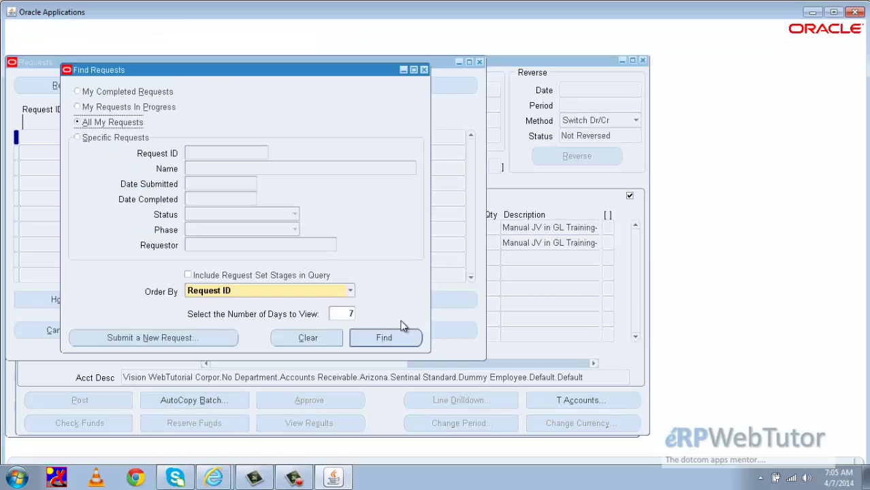
key(BackSpace)
text(1)
click(386, 338)
click(99, 86)
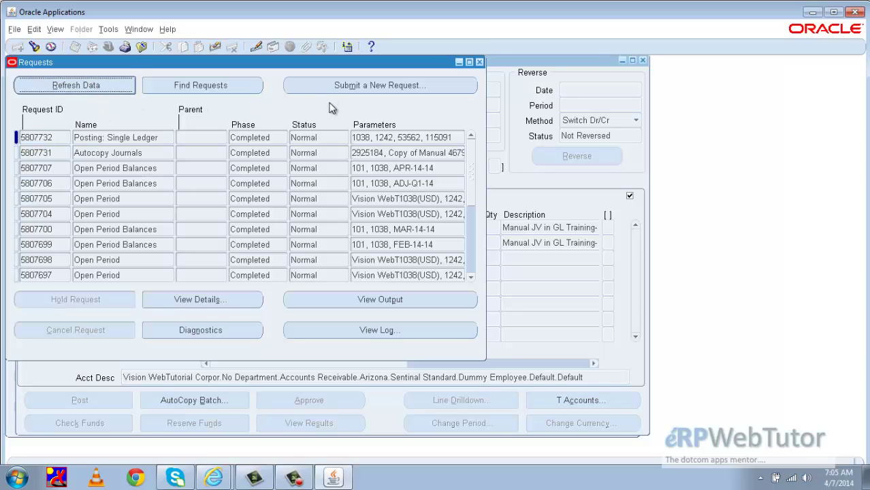
click(479, 62)
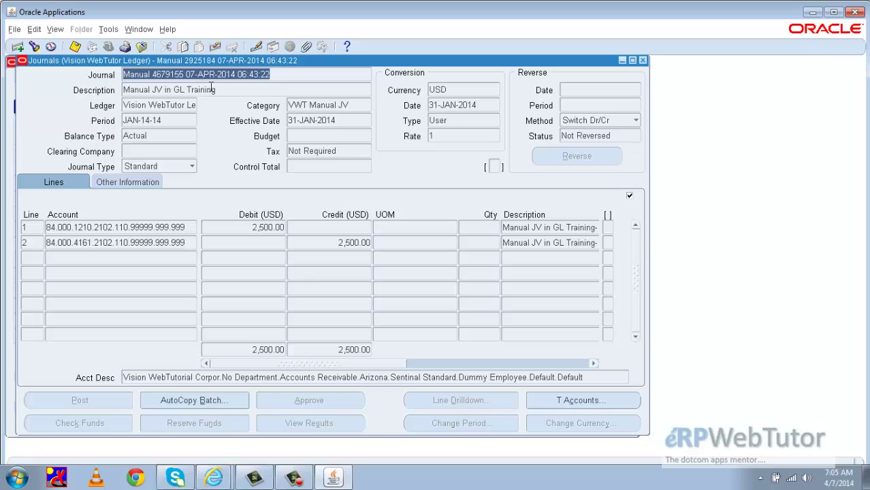
Requery the Manual 4679155 journal to show its posted 2,500.00 debit and credit lines.
key(F11)
key(ctrl+v)
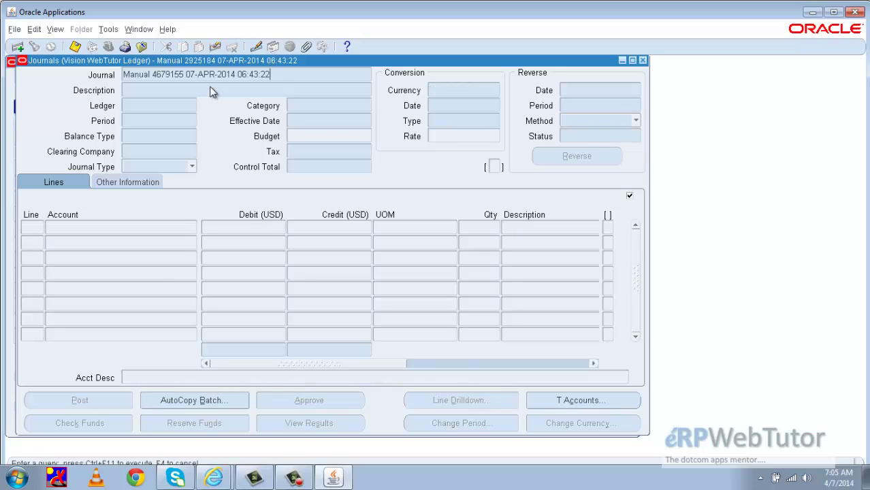
key(ctrl+F11)
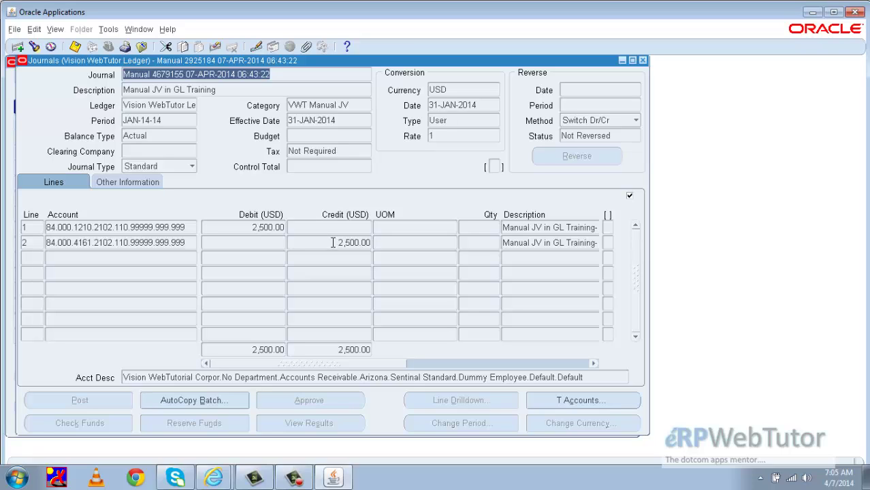
Show the enlarged T-accounts for Manual 4679155: Accounts Receivable and I/C Revenue, 2,500.00 each.
click(269, 229)
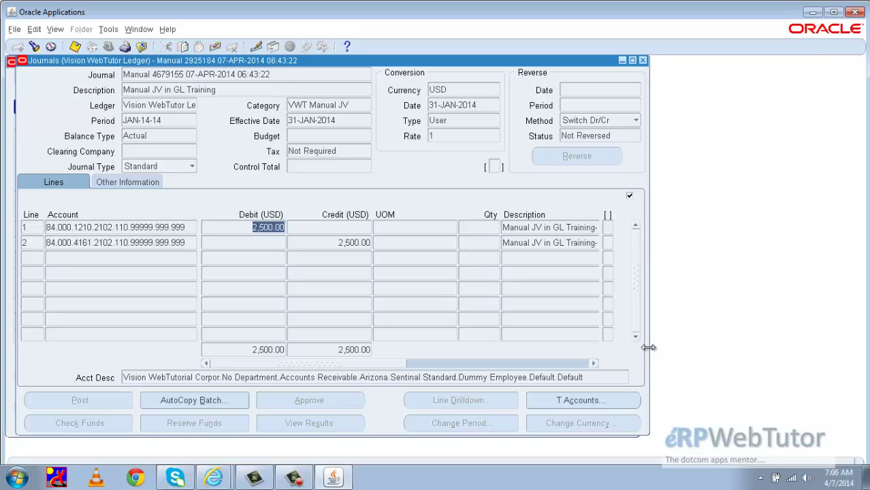
click(620, 399)
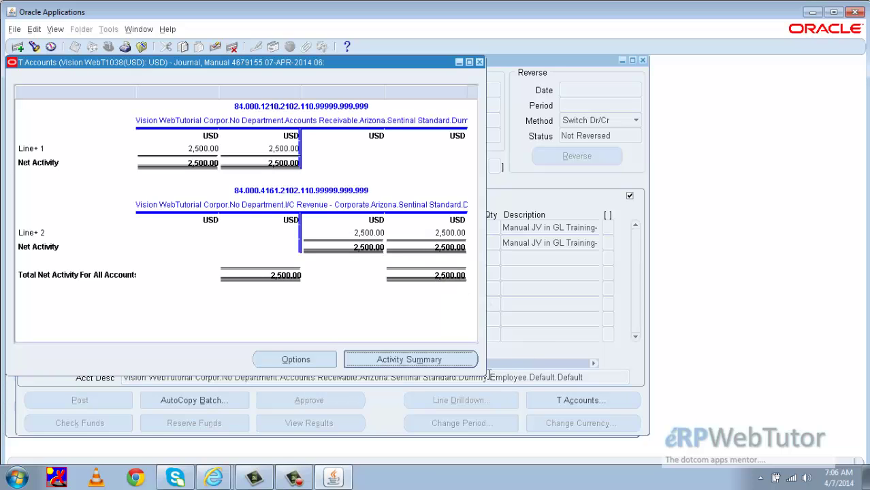
drag(489, 375, 605, 399)
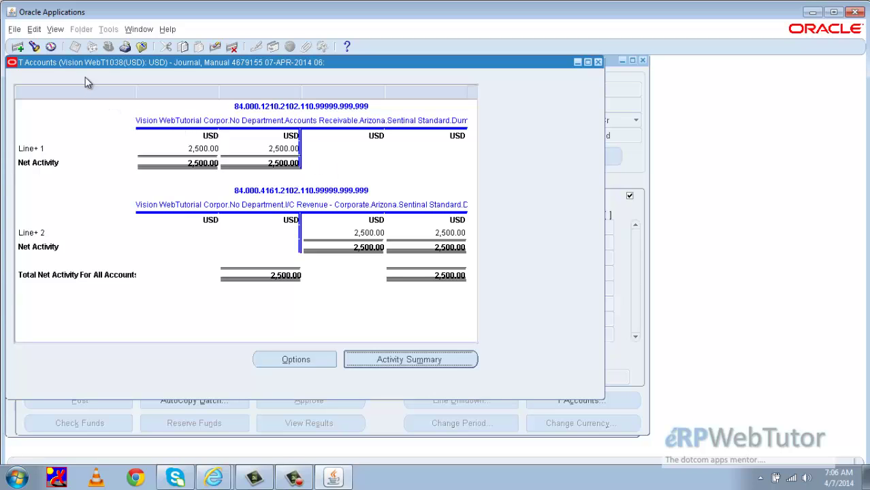
click(56, 29)
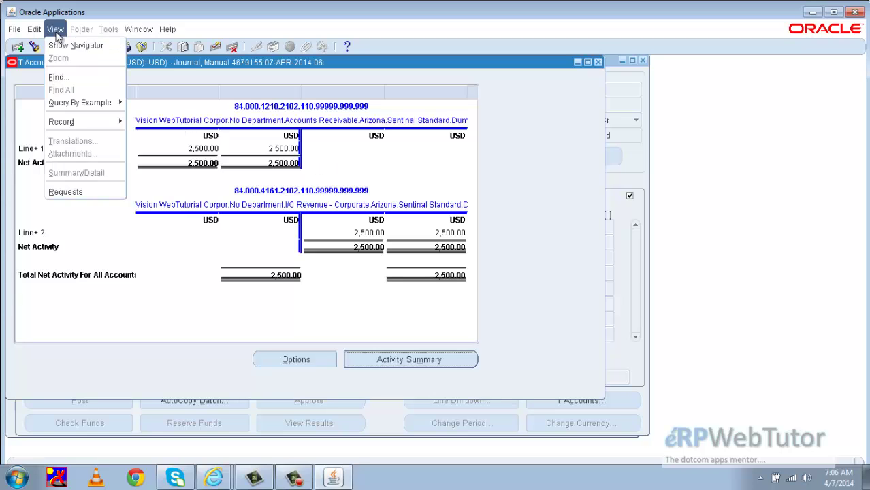
Start a single new request and pick the Trial Balance report by searching 'trial'.
click(74, 190)
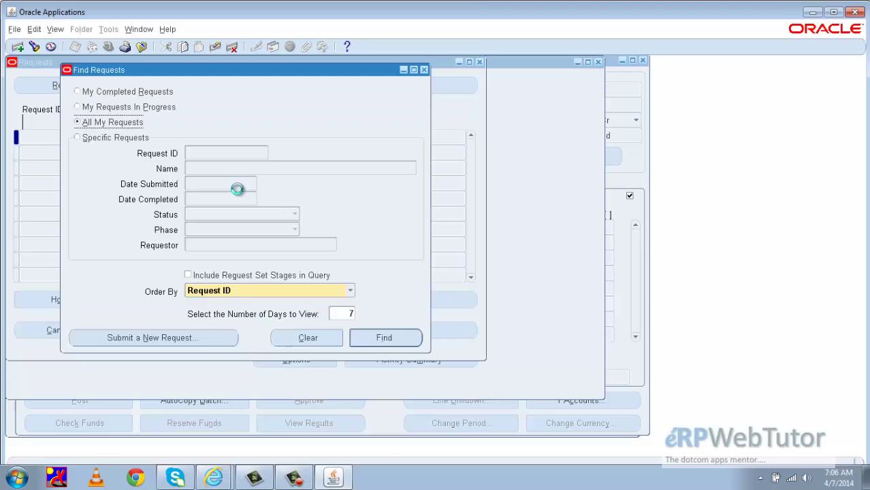
click(193, 337)
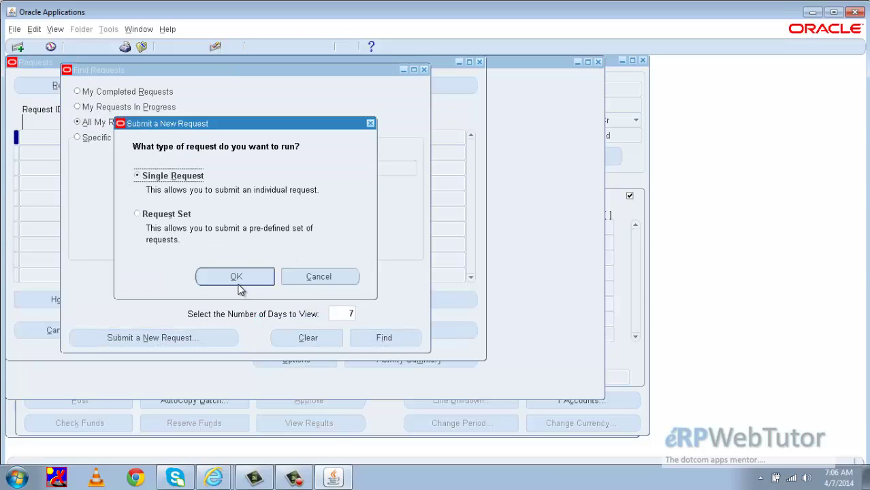
click(235, 276)
text(tr)
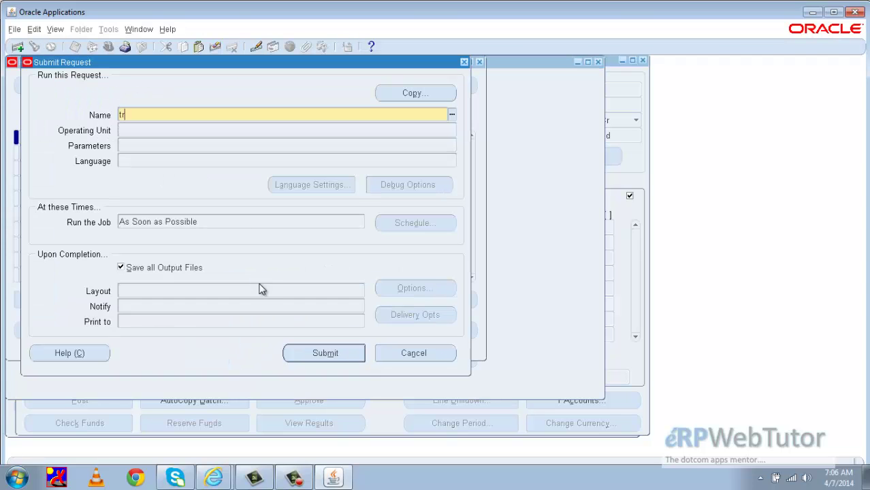
text(ial)
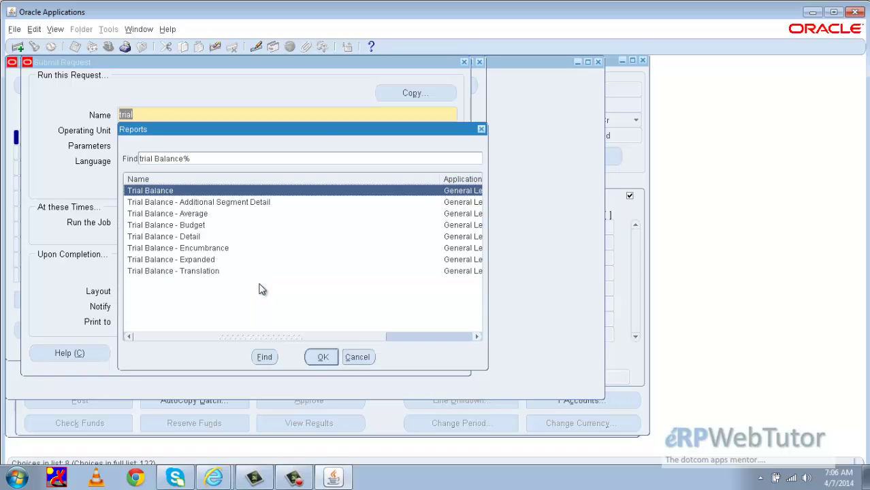
drag(322, 131, 375, 136)
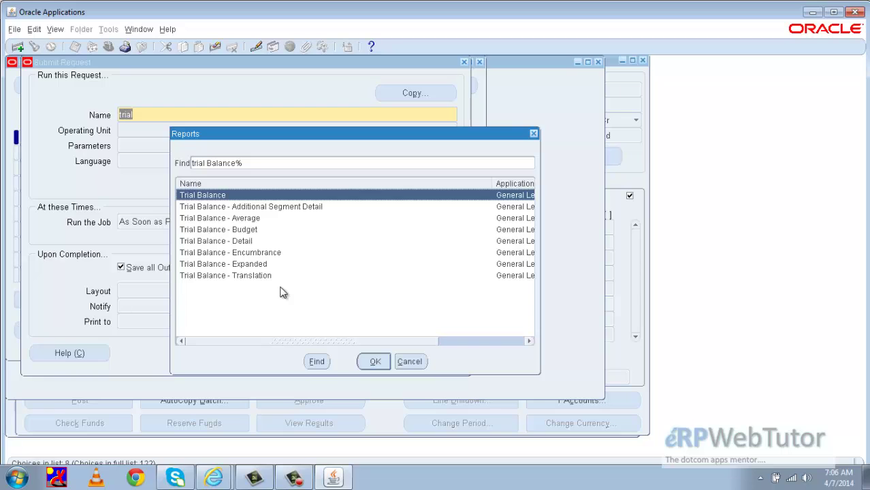
drag(362, 133, 391, 113)
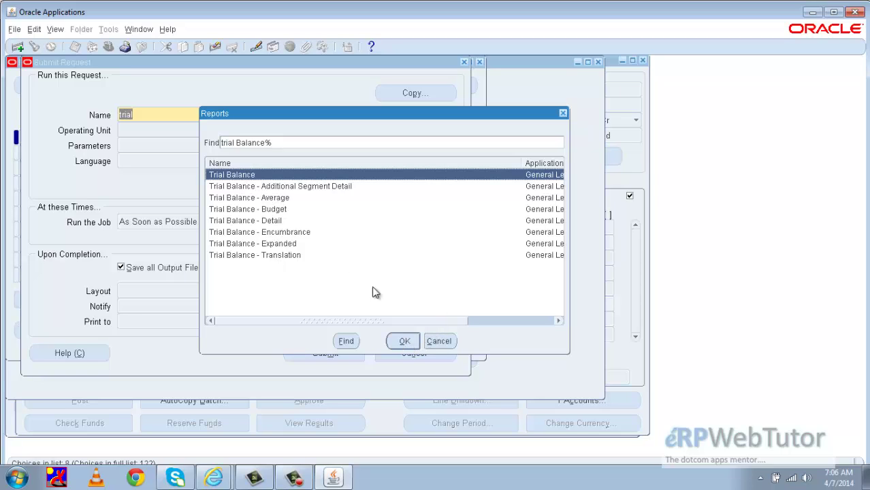
click(402, 342)
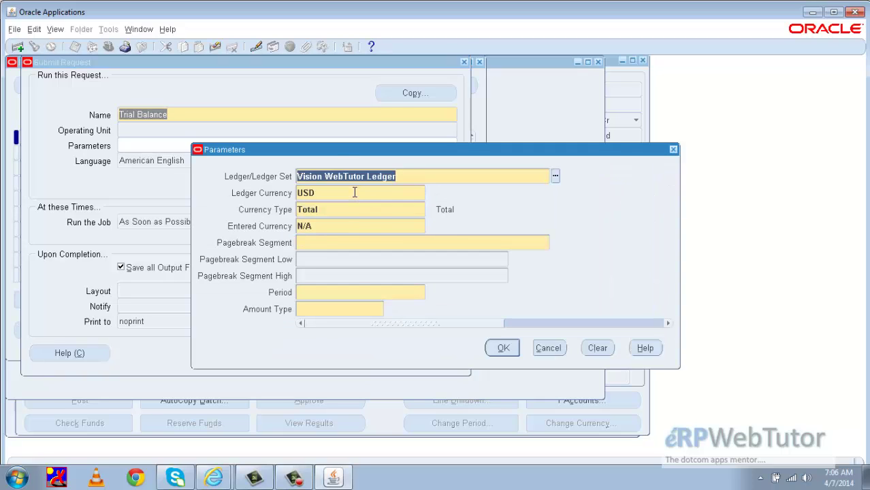
Set the Trial Balance pagebreak segment to Company.
click(354, 193)
click(401, 176)
click(343, 195)
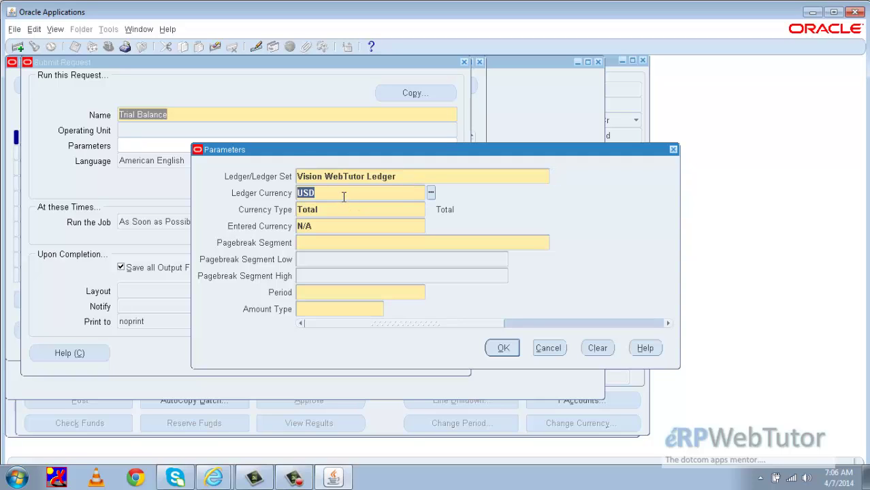
click(346, 210)
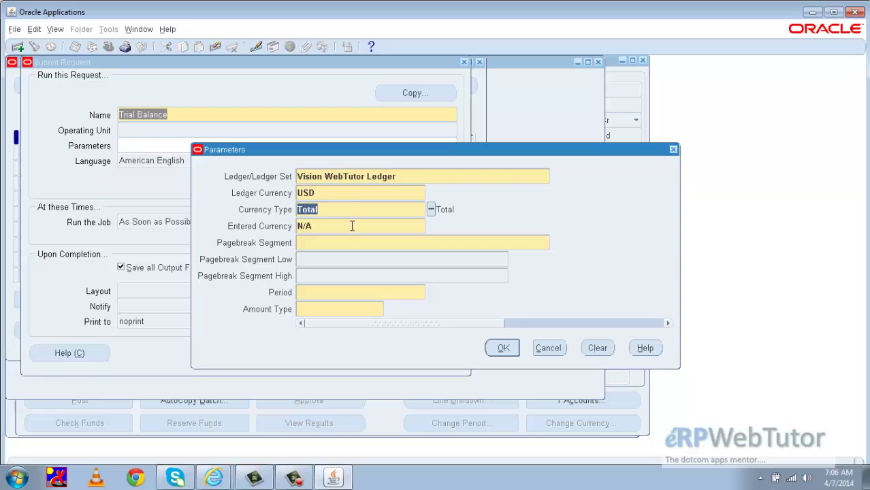
click(351, 225)
click(364, 241)
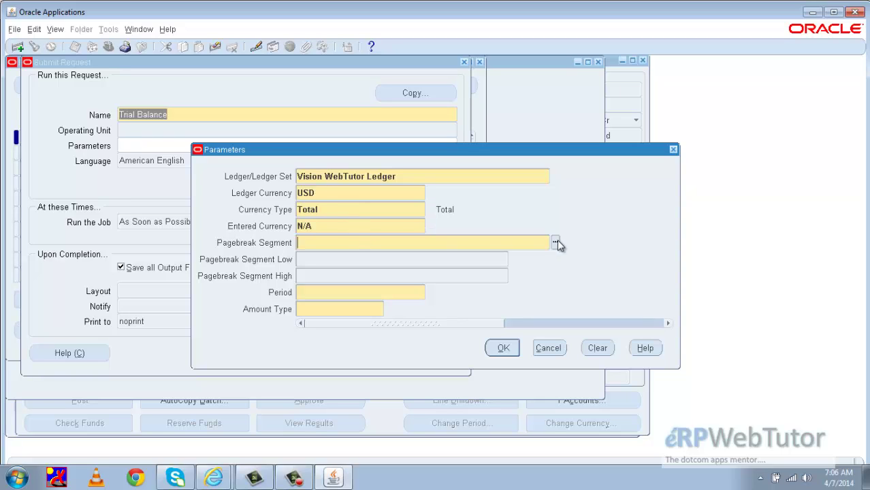
click(556, 243)
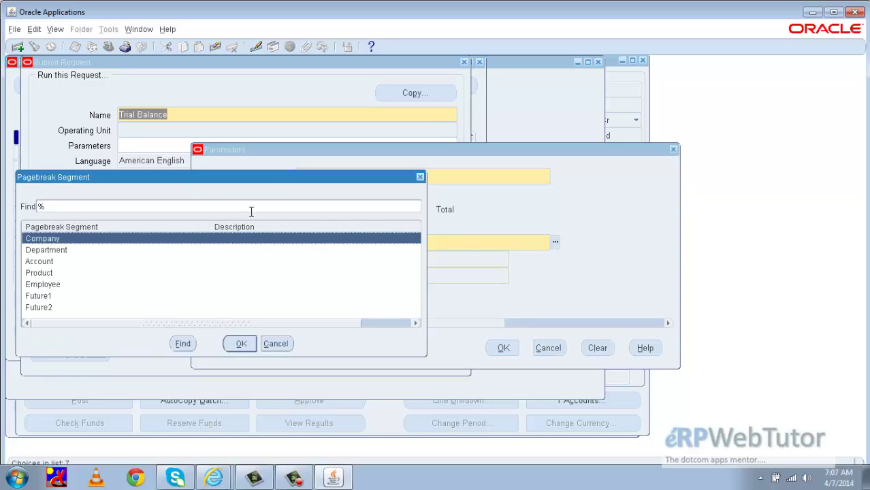
drag(258, 178, 602, 102)
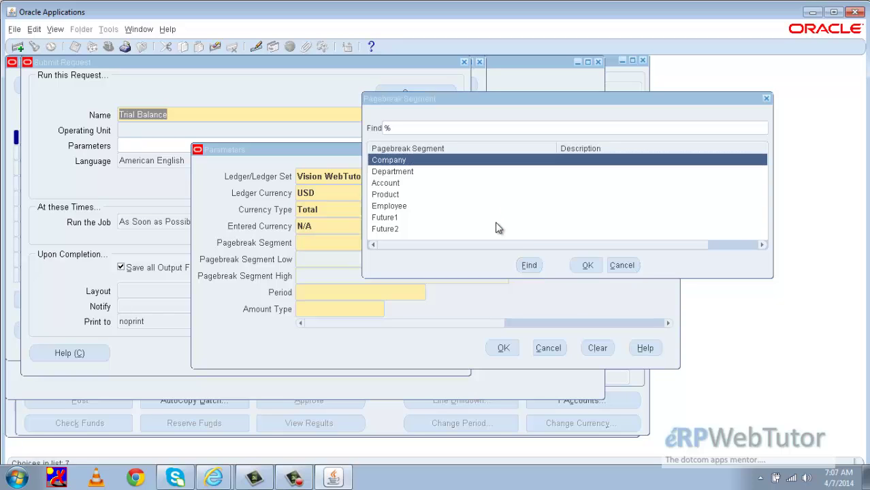
key(Return)
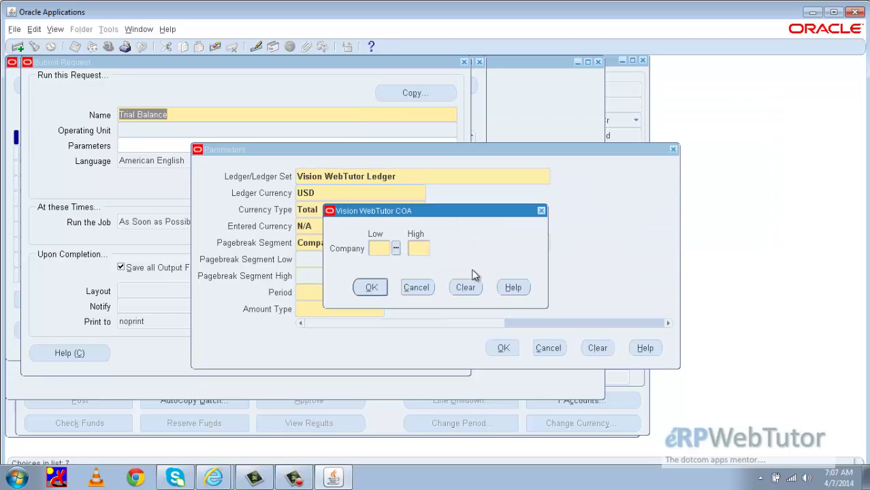
Set company range 84 to 84, period JAN-14-14 and amount type YTD, then accept the parameters.
click(395, 249)
drag(417, 206, 422, 275)
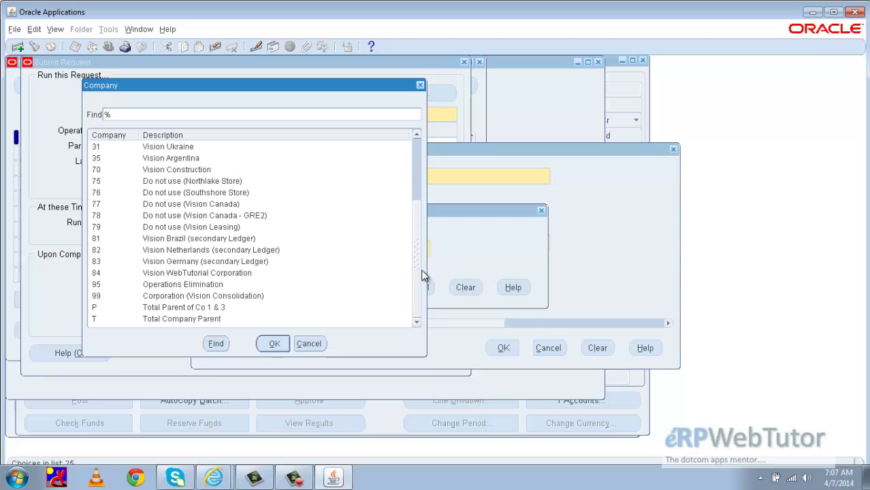
double_click(257, 273)
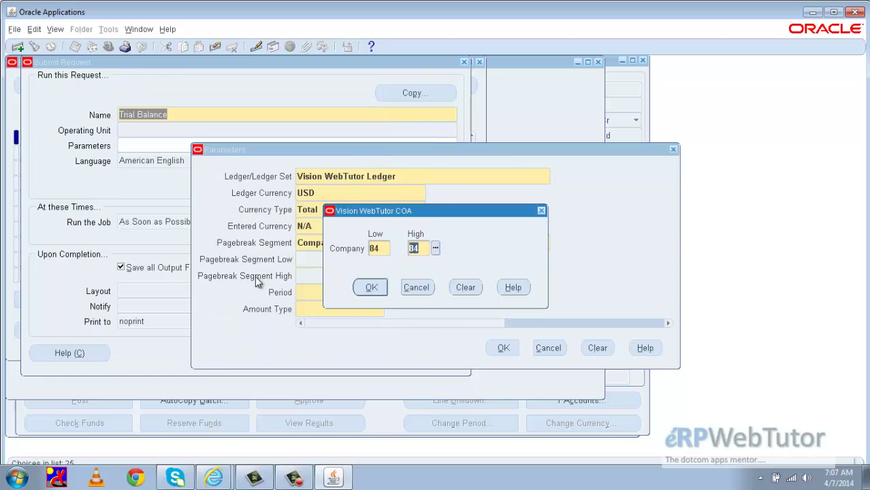
click(371, 297)
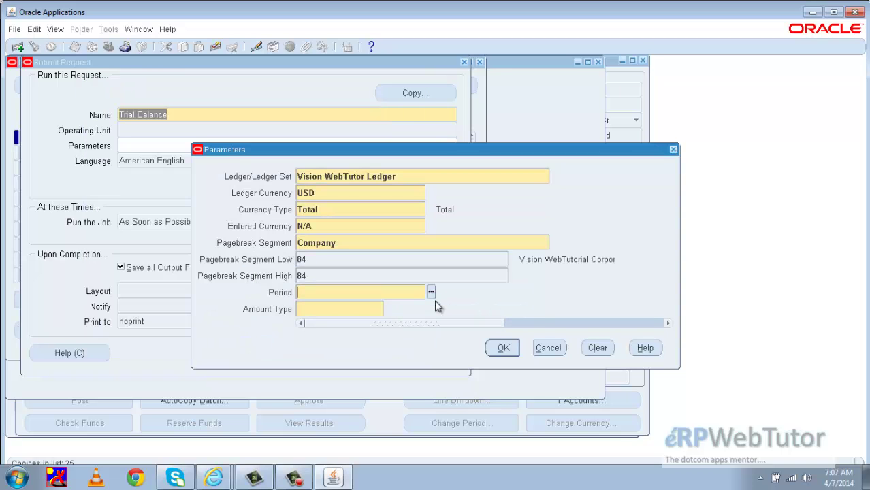
click(430, 292)
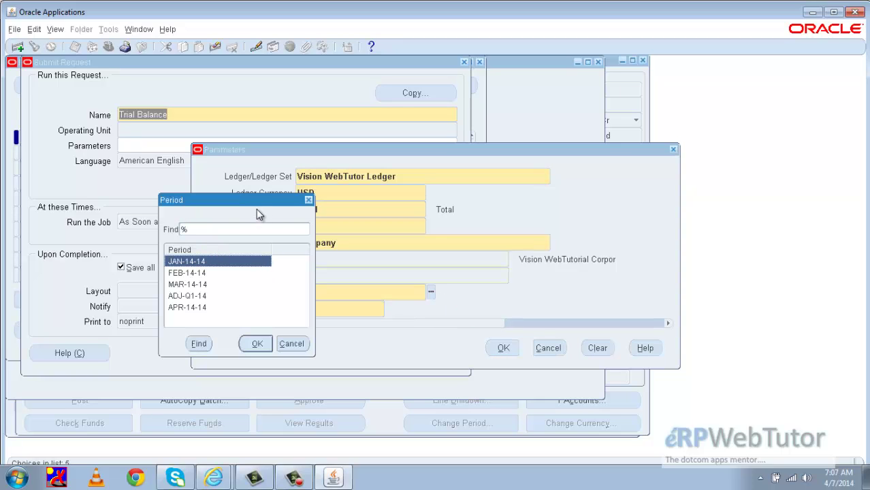
drag(258, 209, 185, 155)
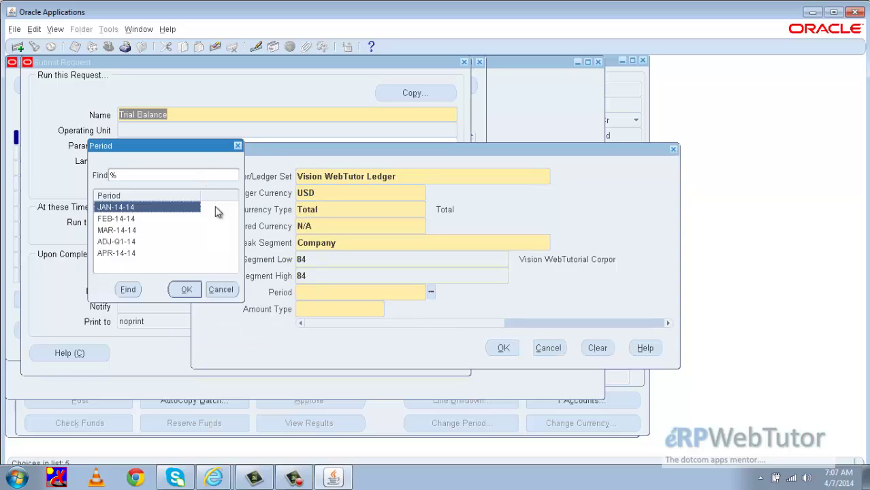
double_click(146, 200)
click(389, 309)
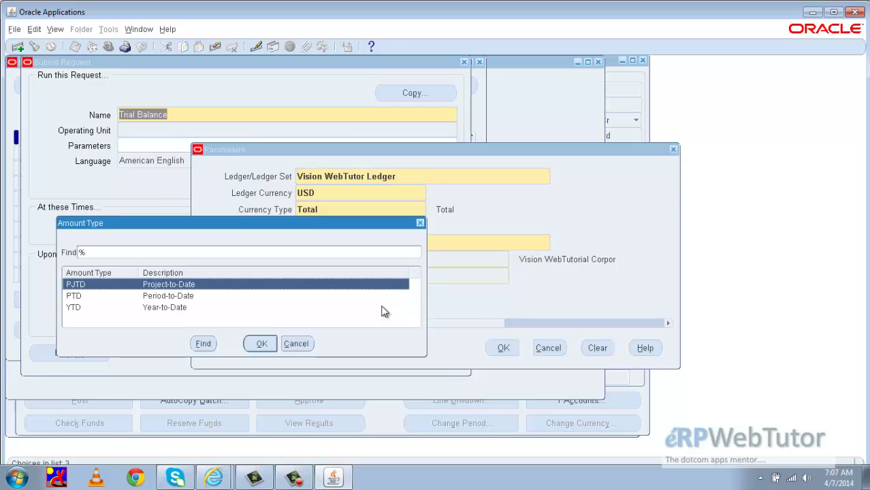
drag(231, 228, 229, 191)
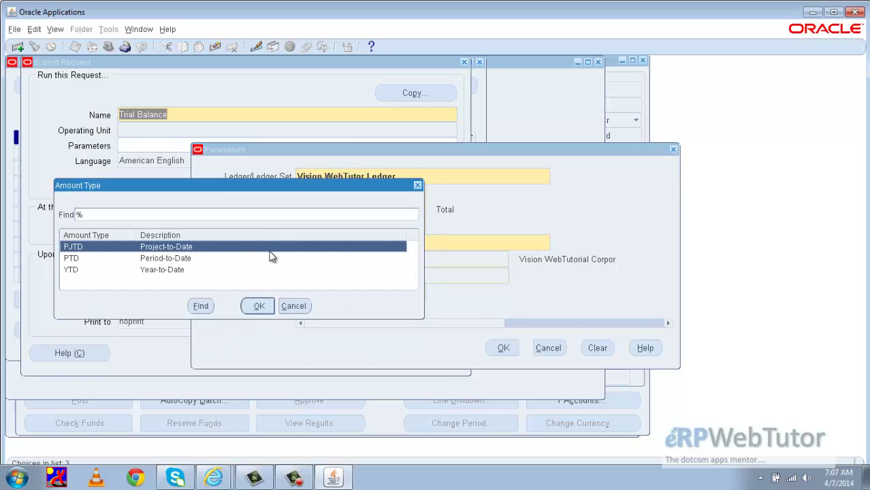
double_click(163, 270)
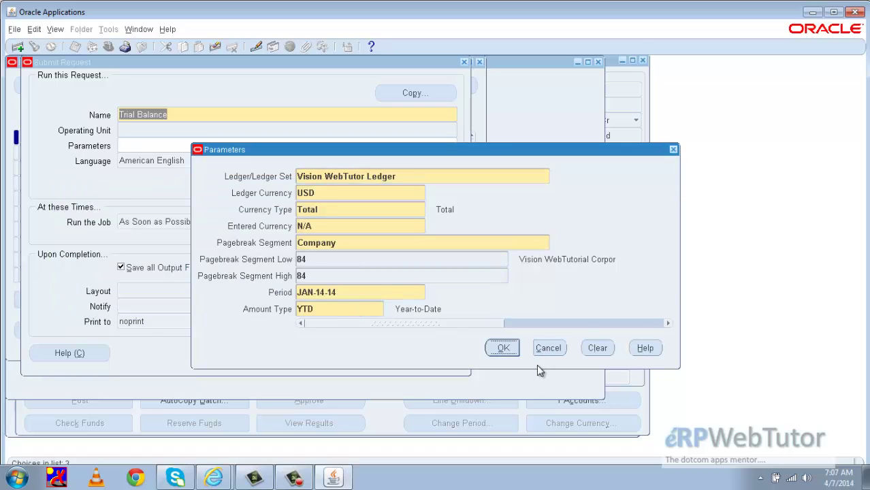
click(507, 349)
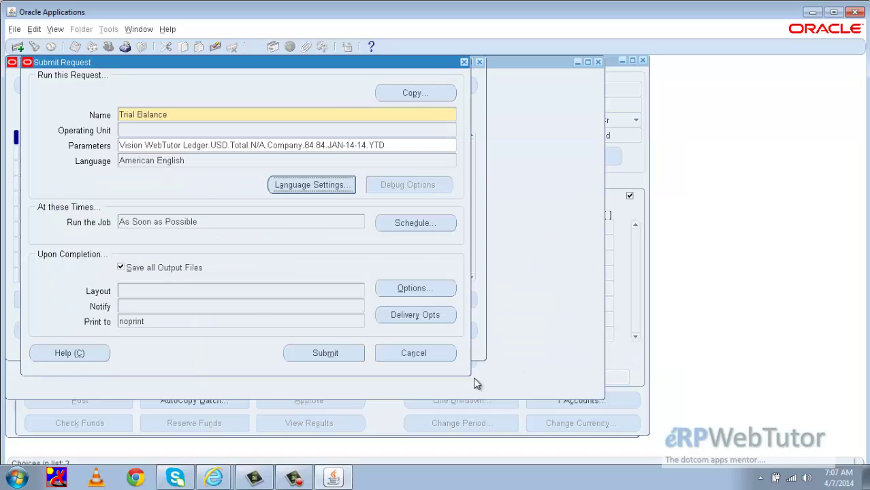
Submit the Trial Balance request, decline another submission, and list the requests.
click(325, 353)
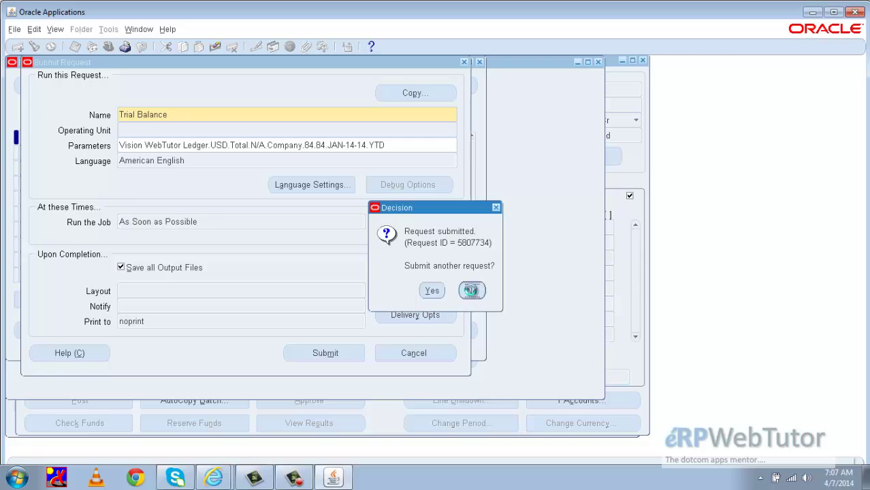
key(Return)
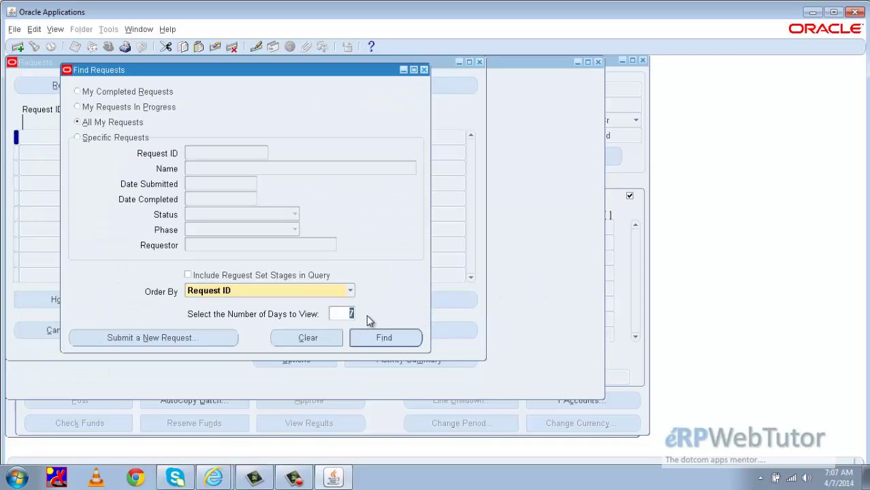
click(404, 339)
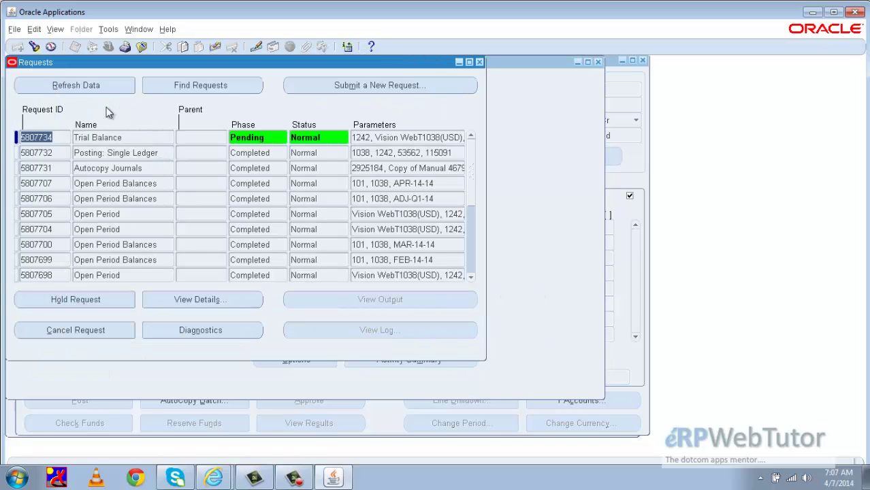
Once Trial Balance request 5807734 completes, open its output maximized in the browser.
click(97, 83)
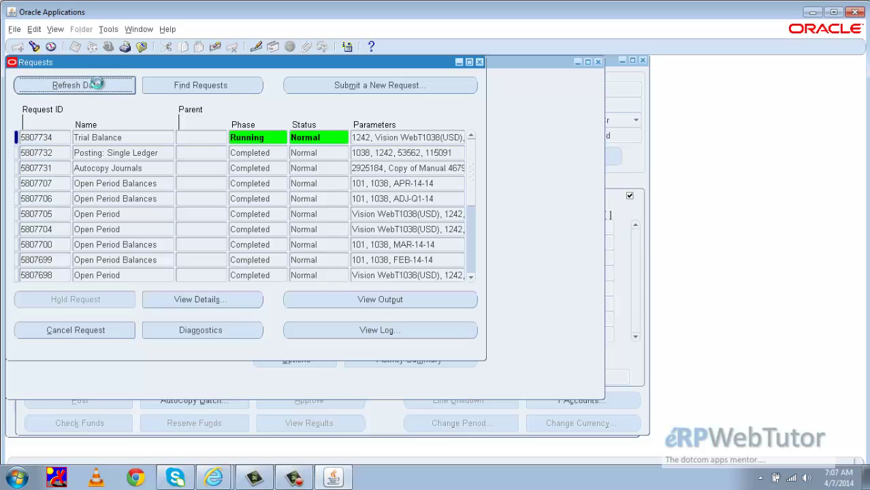
click(97, 83)
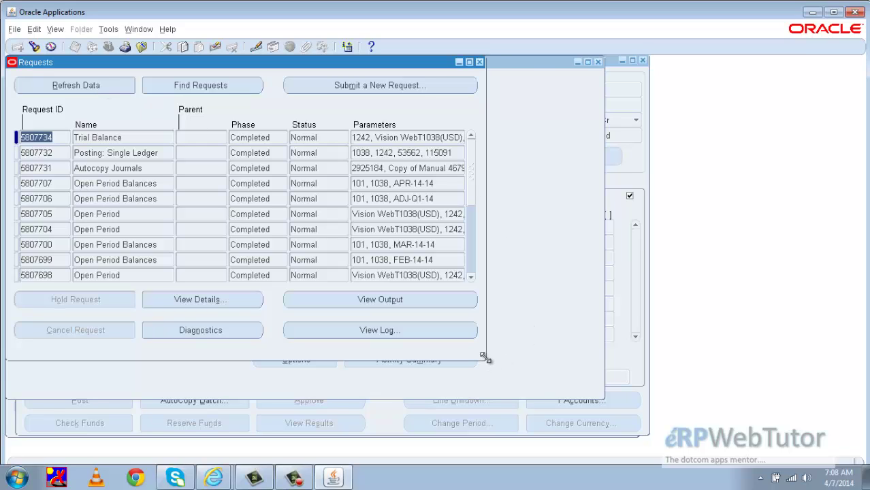
drag(486, 359, 544, 370)
click(152, 139)
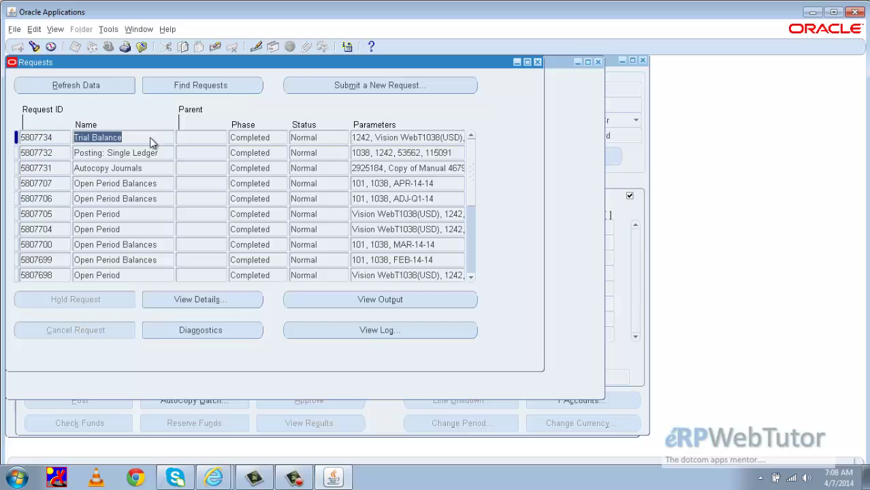
click(411, 301)
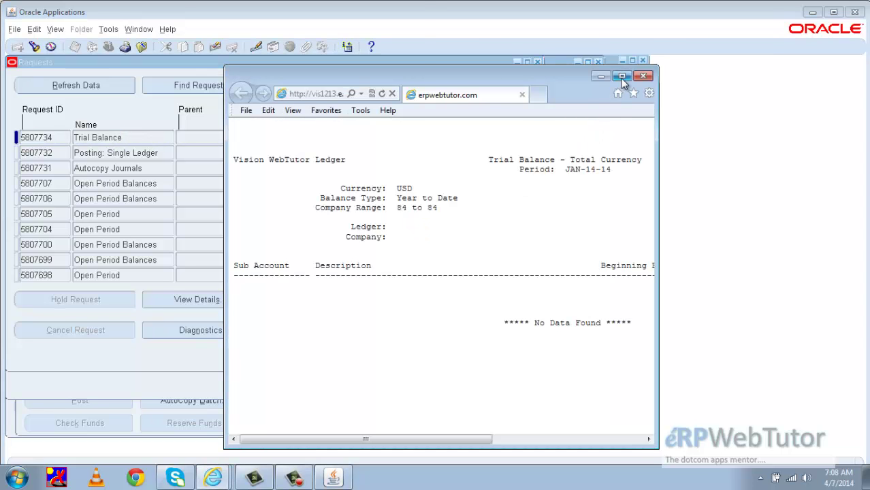
double_click(572, 68)
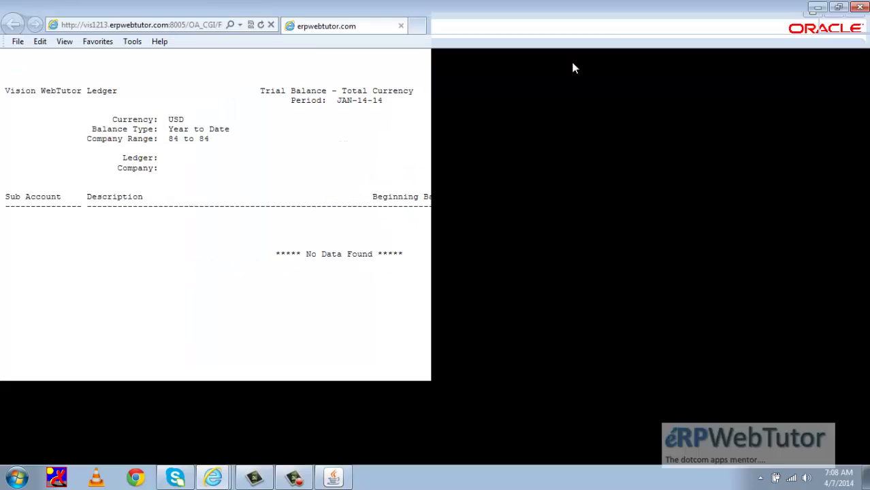